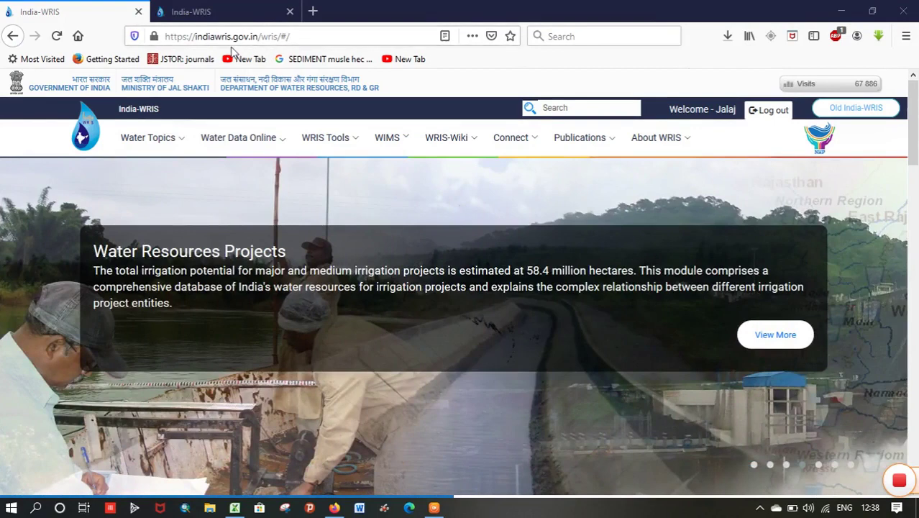
Step: Switch to the India-WRIS registration page and review the fields required to create an account
{"action": "left_click", "coordinate": [233, 9]}
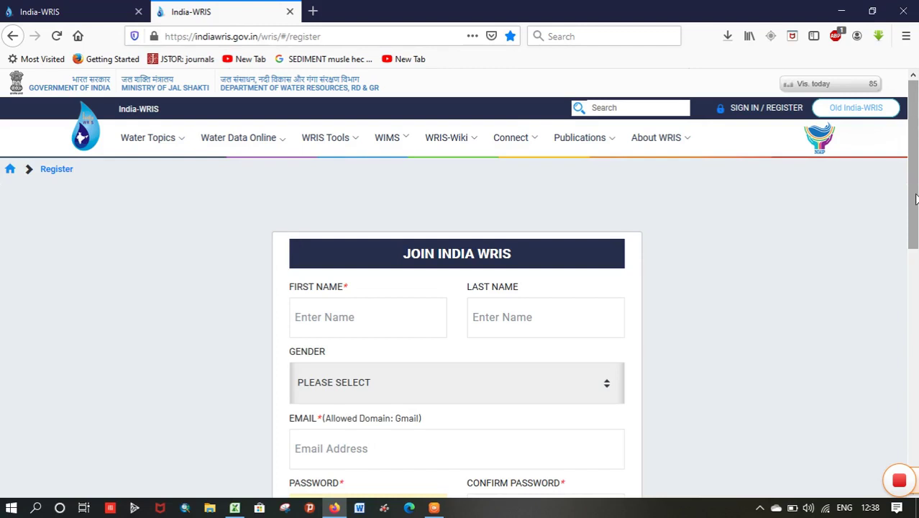
{"action": "left_click_drag", "start_coordinate": [918, 209], "coordinate": [917, 278]}
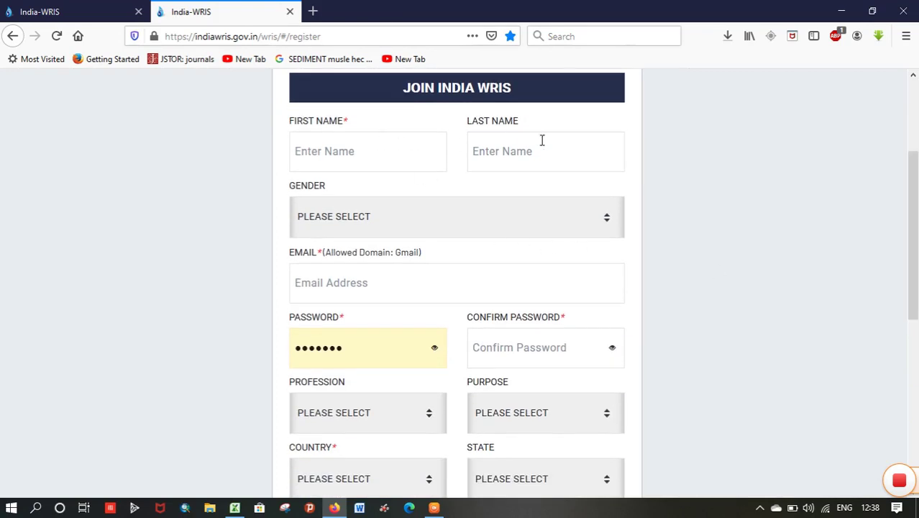
{"action": "left_click_drag", "start_coordinate": [915, 174], "coordinate": [915, 279]}
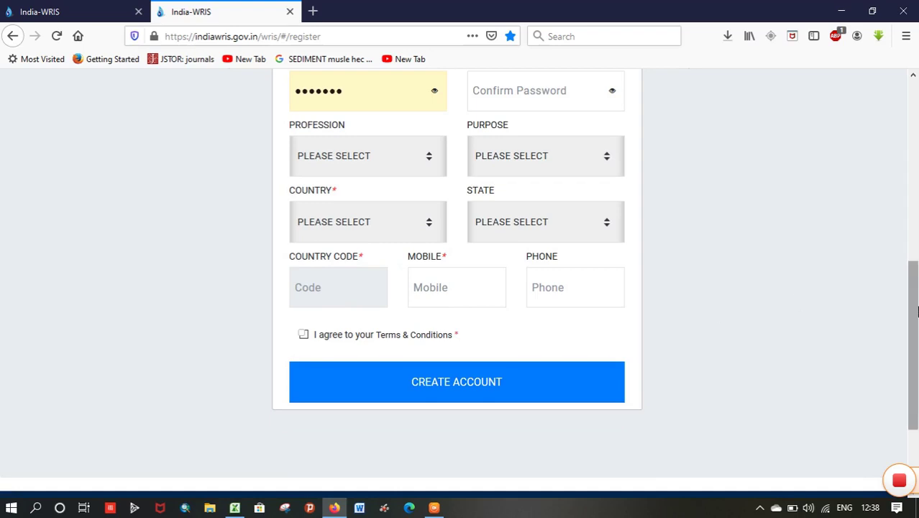
{"action": "left_click_drag", "start_coordinate": [915, 310], "coordinate": [915, 279]}
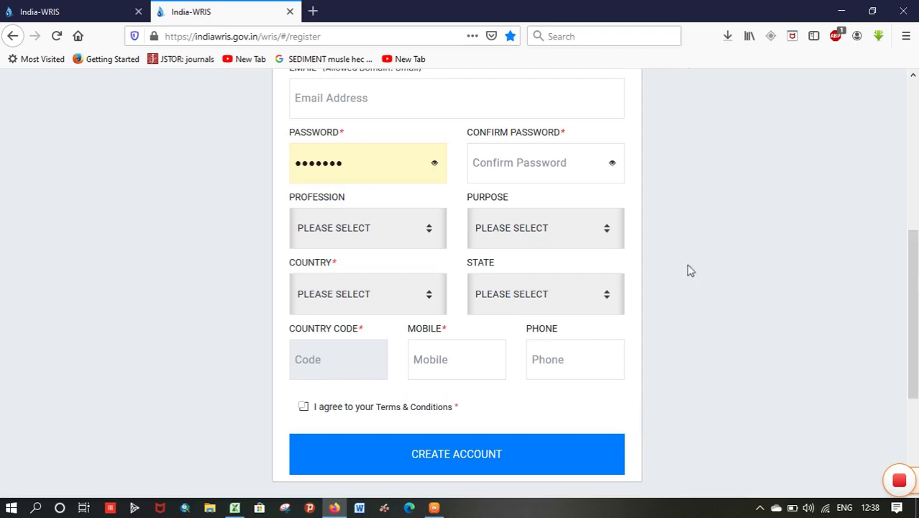
Step: Return to the India-WRIS home page and open River Monitoring under Surface Water Data Online
{"action": "left_click", "coordinate": [104, 6]}
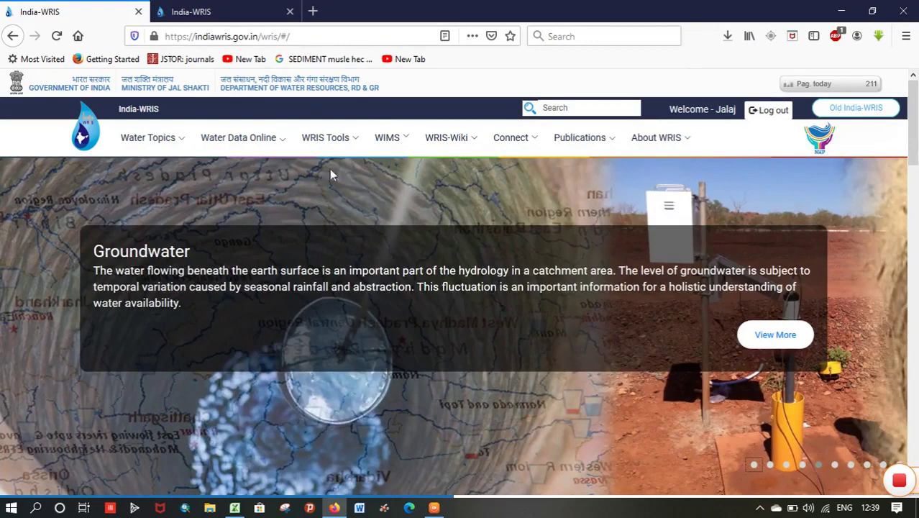
{"action": "mouse_move", "coordinate": [262, 144]}
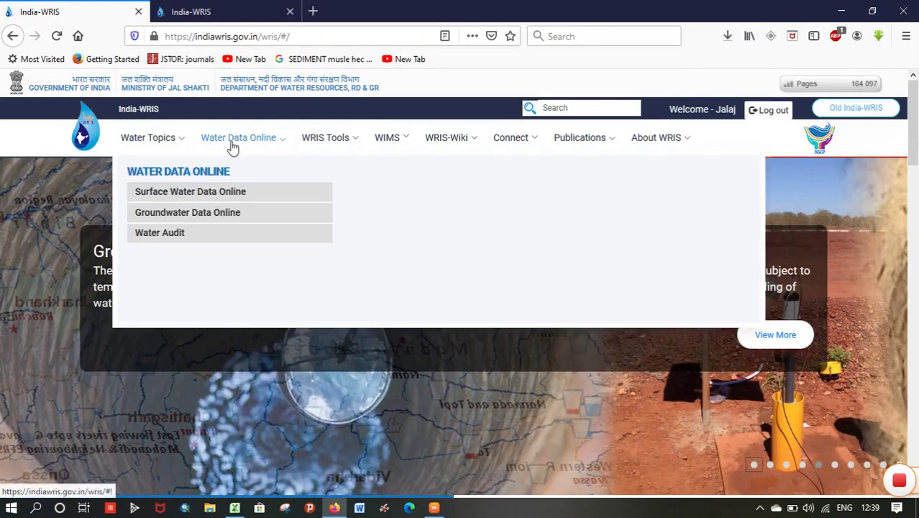
{"action": "mouse_move", "coordinate": [195, 201]}
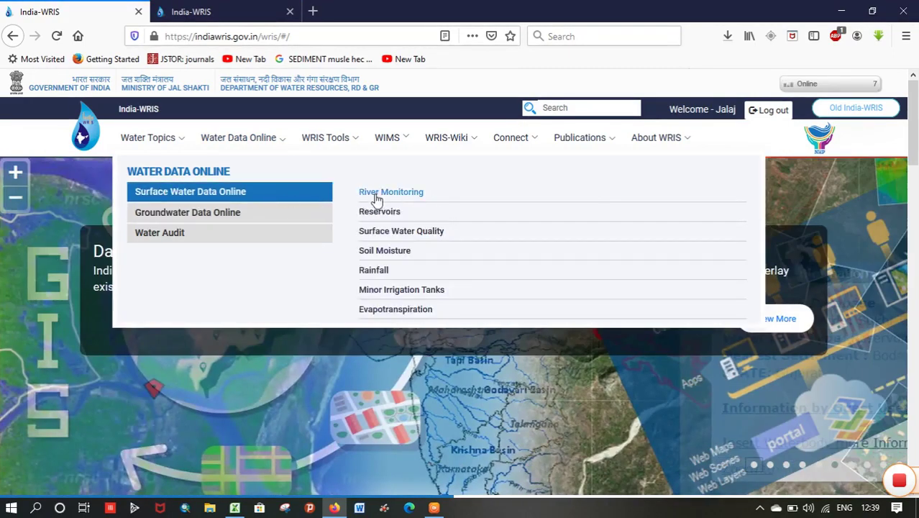
{"action": "left_click", "coordinate": [392, 196]}
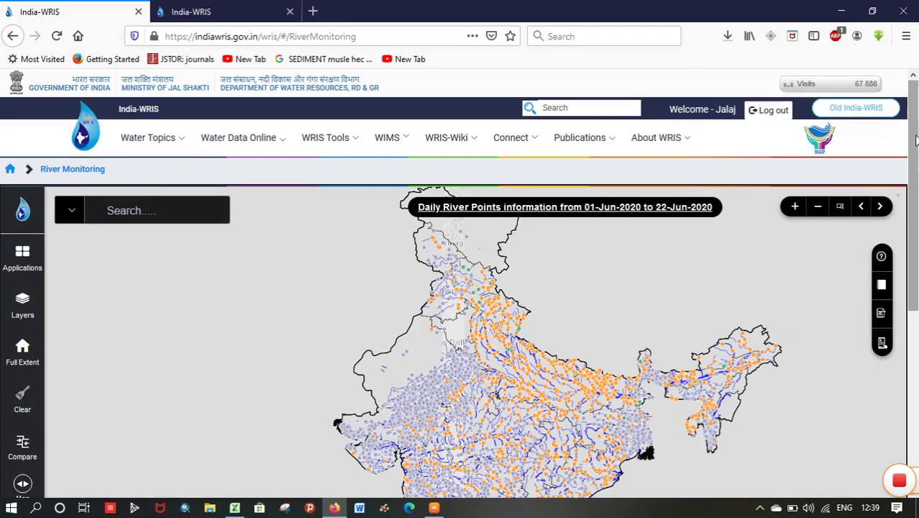
Step: Examine the legend and the distribution of river stations across peninsular India on the River Monitoring map
{"action": "left_click_drag", "start_coordinate": [916, 140], "coordinate": [914, 260]}
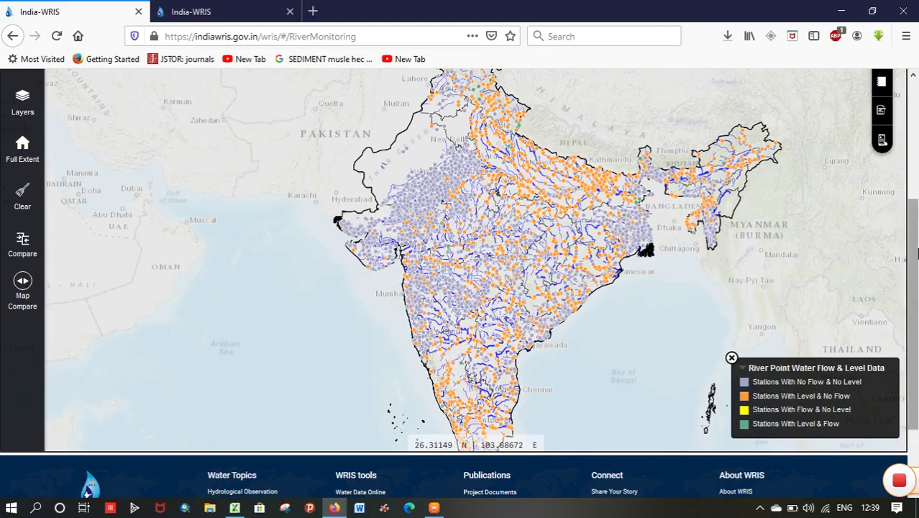
{"action": "left_click_drag", "start_coordinate": [917, 250], "coordinate": [916, 229]}
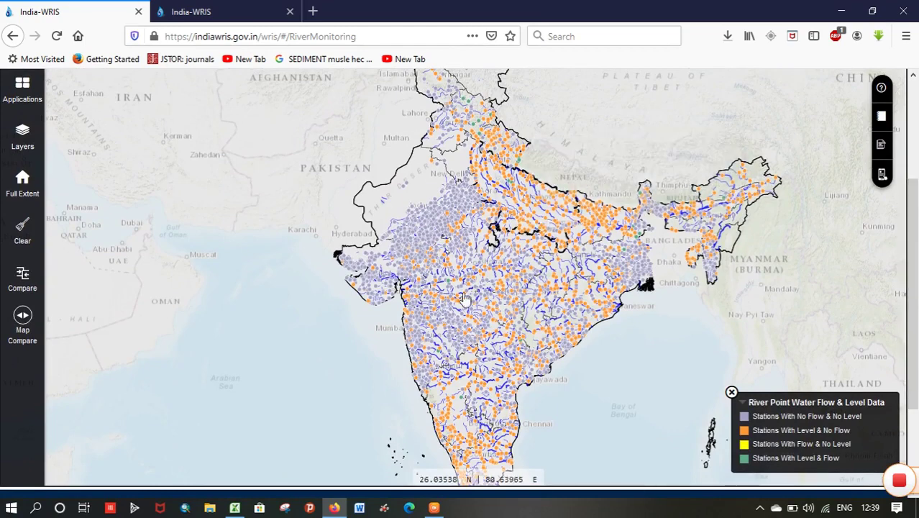
{"action": "mouse_move", "coordinate": [484, 386]}
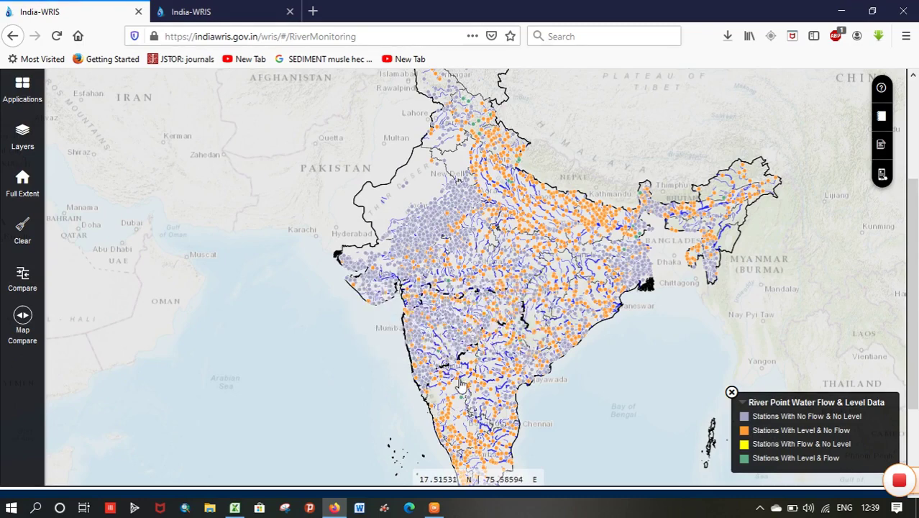
{"action": "mouse_move", "coordinate": [538, 366]}
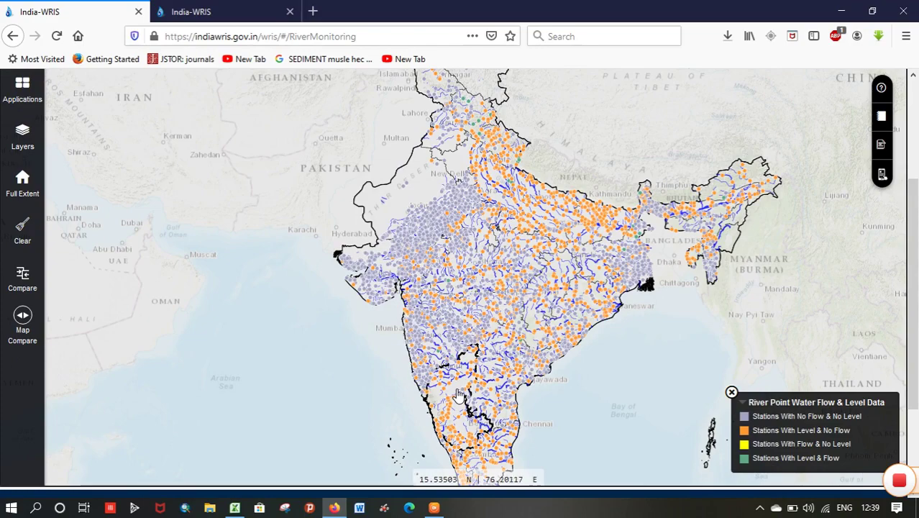
{"action": "scroll", "coordinate": [458, 394], "scroll_direction": "up", "scroll_amount": 1}
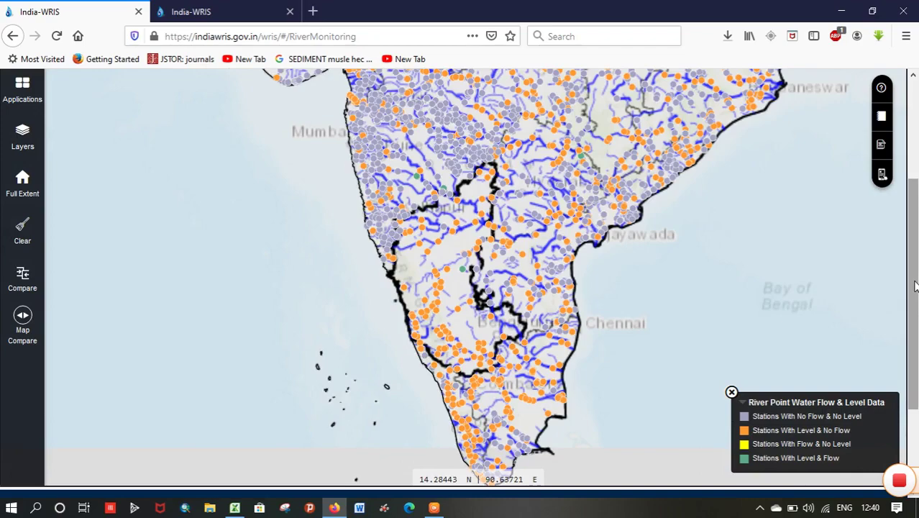
{"action": "left_click_drag", "start_coordinate": [915, 292], "coordinate": [917, 213]}
{"action": "scroll", "coordinate": [917, 213], "scroll_direction": "down", "scroll_amount": 1}
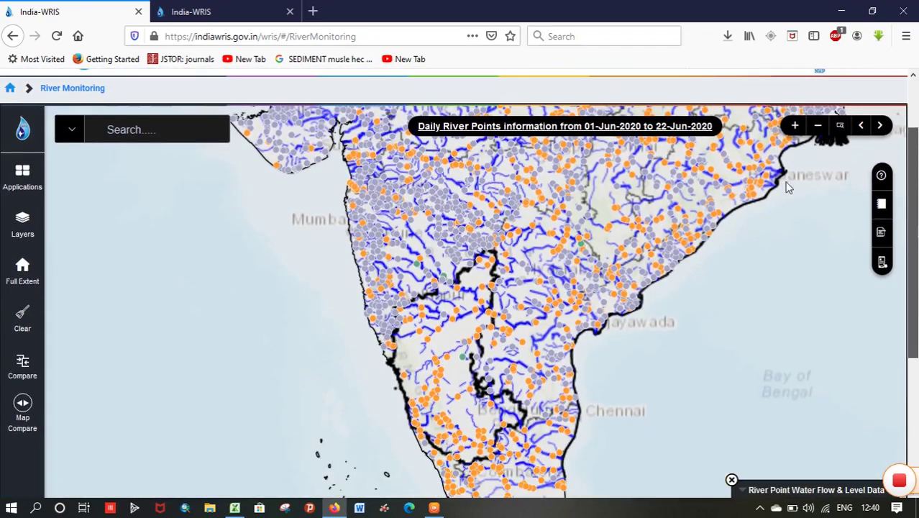
{"action": "left_click", "coordinate": [794, 127]}
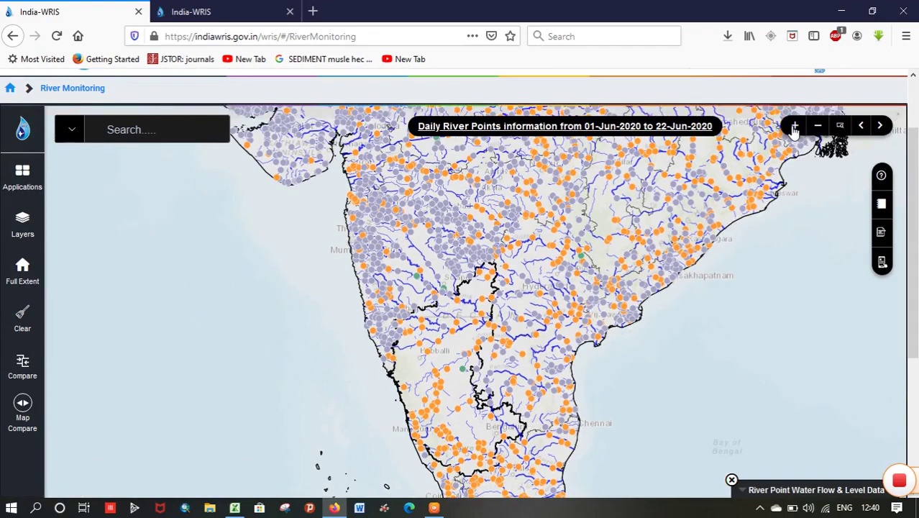
{"action": "left_click", "coordinate": [794, 127]}
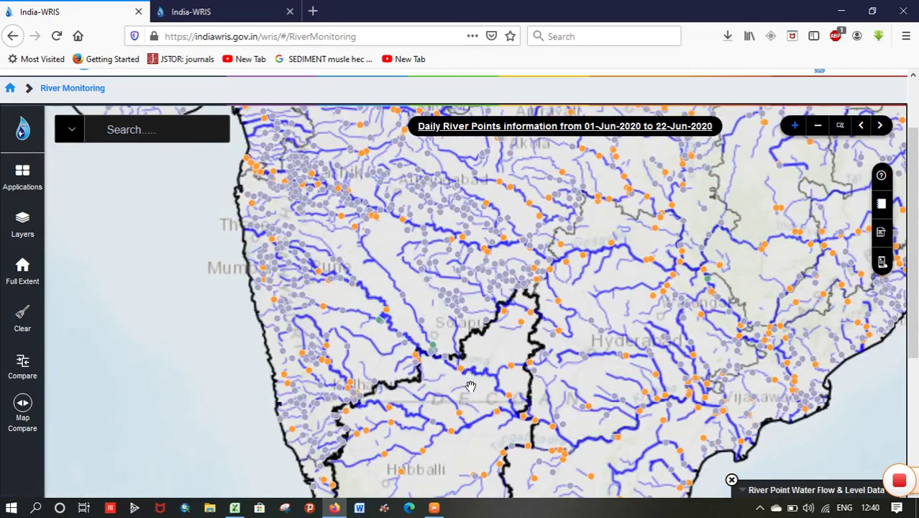
{"action": "scroll", "coordinate": [470, 386], "scroll_direction": "up", "scroll_amount": 1}
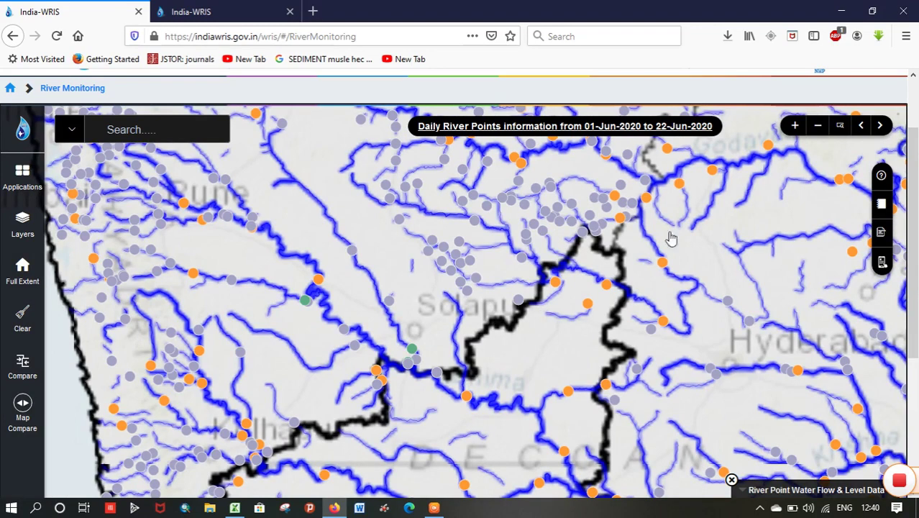
{"action": "left_click", "coordinate": [819, 127]}
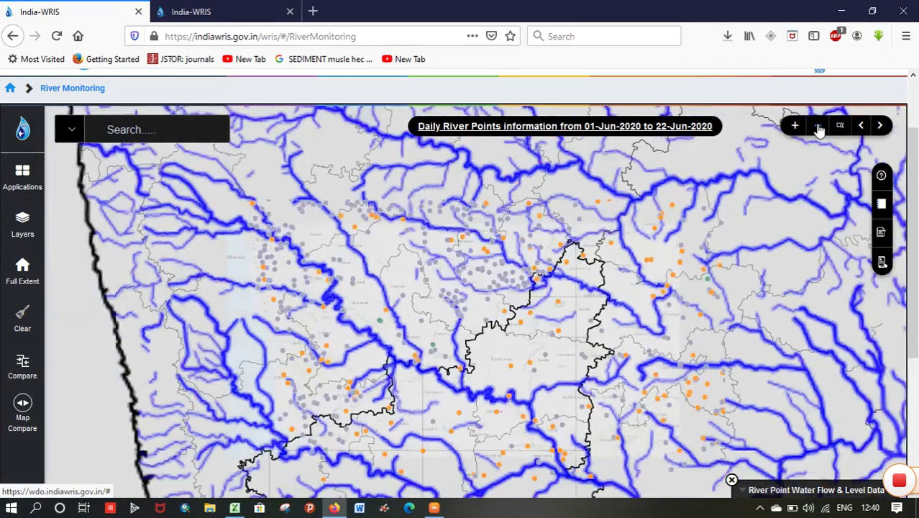
{"action": "left_click", "coordinate": [819, 128]}
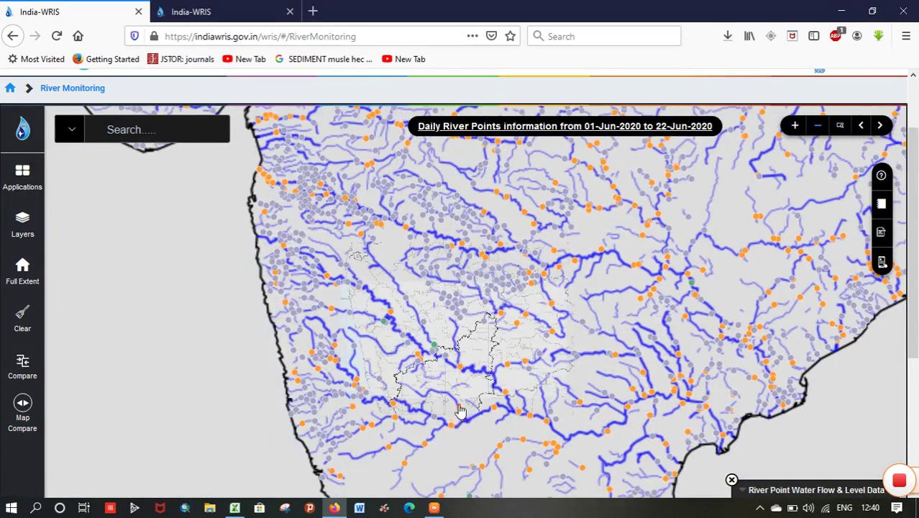
{"action": "scroll", "coordinate": [459, 402], "scroll_direction": "down", "scroll_amount": 1}
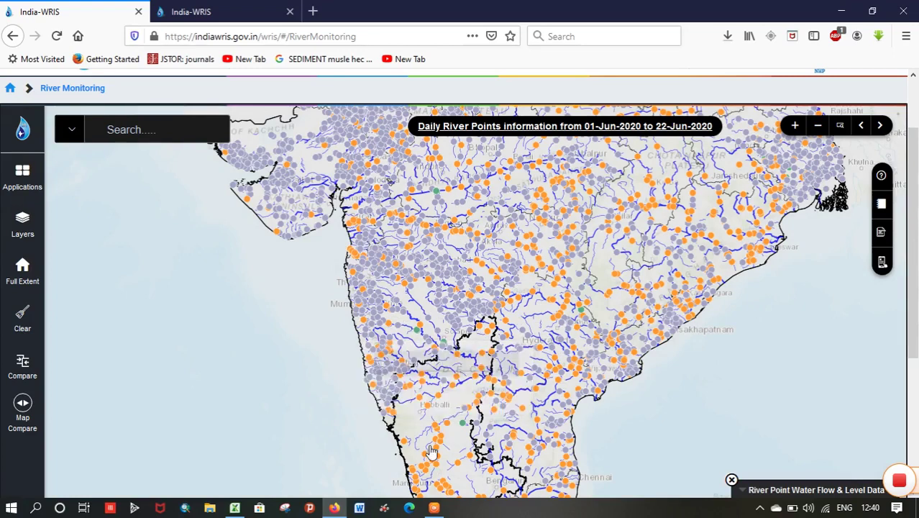
Step: Open the station information for the Santeguli river point on the Karnataka coast
{"action": "mouse_move", "coordinate": [406, 445]}
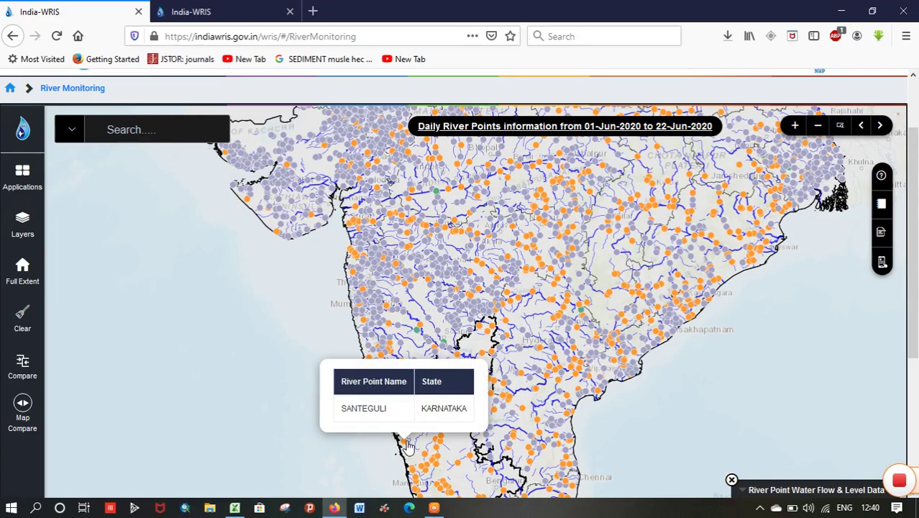
{"action": "left_click", "coordinate": [406, 440]}
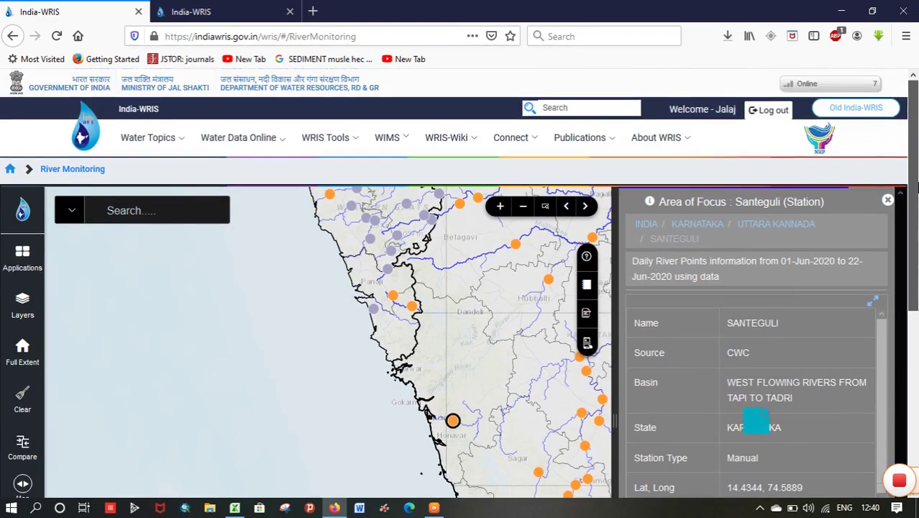
{"action": "scroll", "coordinate": [908, 239], "scroll_direction": "up", "scroll_amount": 2}
{"action": "mouse_move", "coordinate": [918, 214]}
{"action": "left_mouse_down"}
{"action": "mouse_move", "coordinate": [918, 295]}
{"action": "mouse_move", "coordinate": [918, 207]}
{"action": "left_mouse_up"}
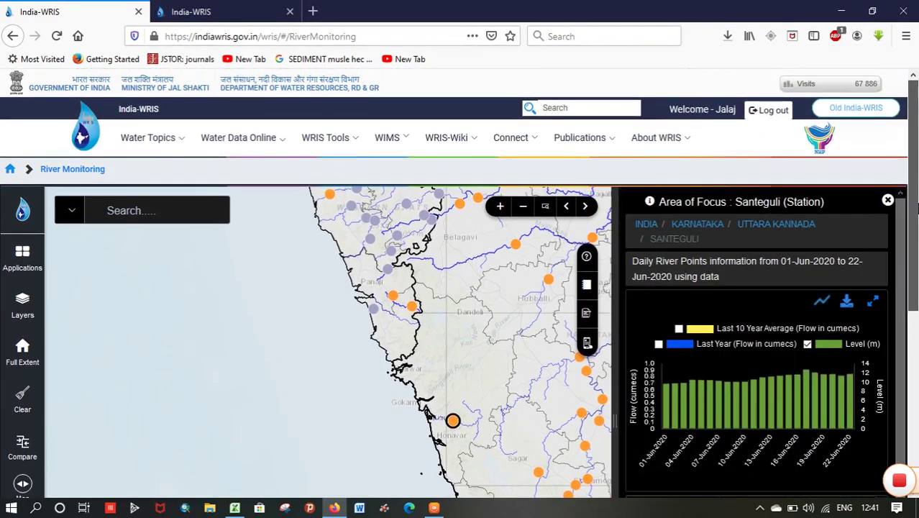
Step: Review the Santeguli station's level chart and details, and open the expanded chart view
{"action": "left_click_drag", "start_coordinate": [917, 207], "coordinate": [913, 285]}
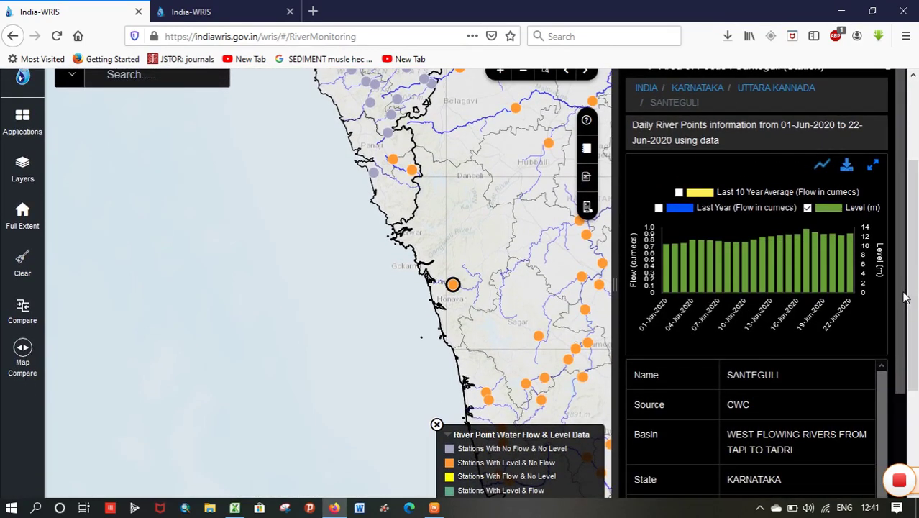
{"action": "mouse_move", "coordinate": [827, 271]}
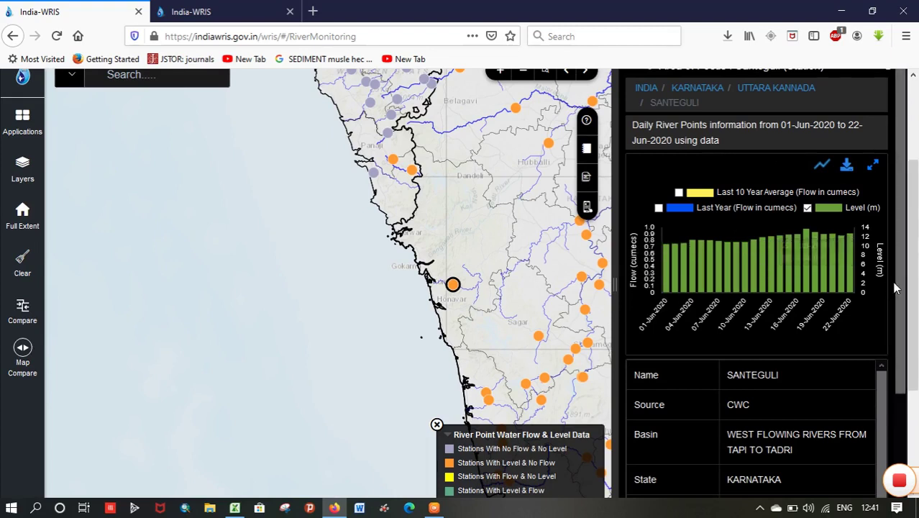
{"action": "scroll", "coordinate": [905, 267], "scroll_direction": "down", "scroll_amount": 1}
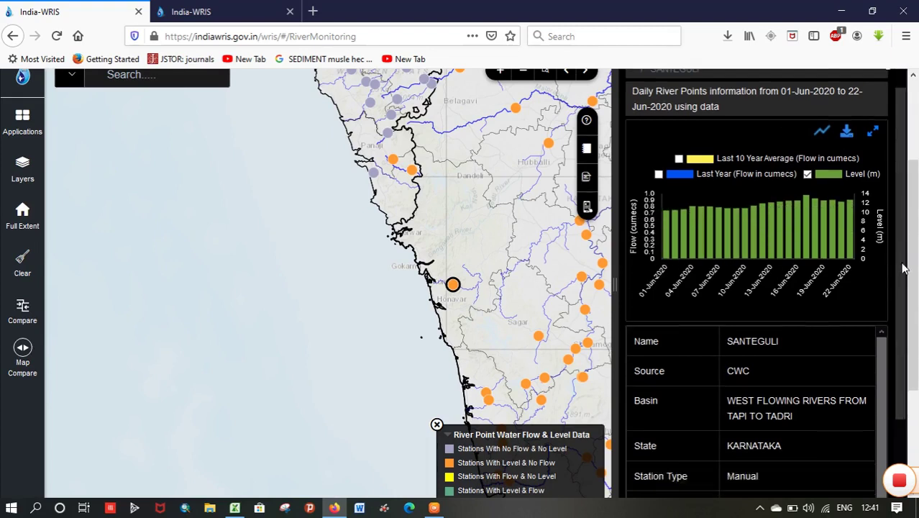
{"action": "scroll", "coordinate": [905, 267], "scroll_direction": "down", "scroll_amount": 3}
{"action": "scroll", "coordinate": [890, 274], "scroll_direction": "up", "scroll_amount": 4}
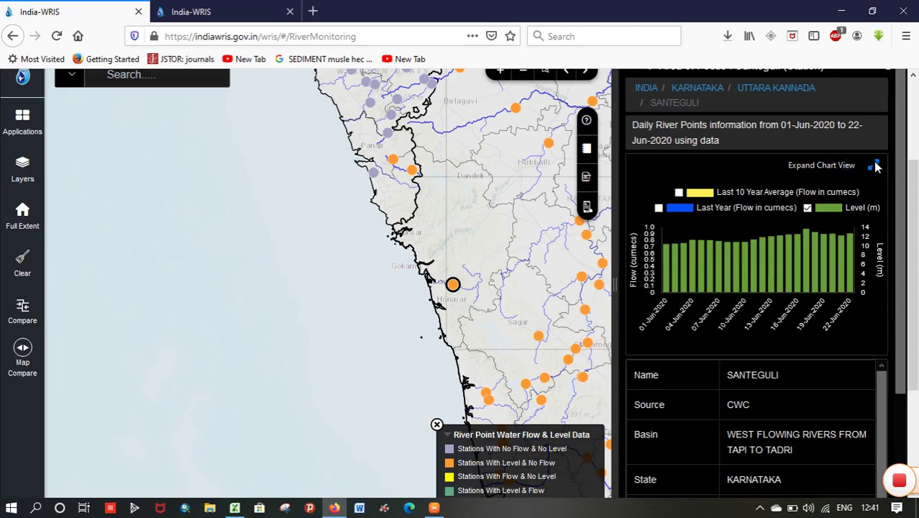
{"action": "left_click", "coordinate": [875, 166]}
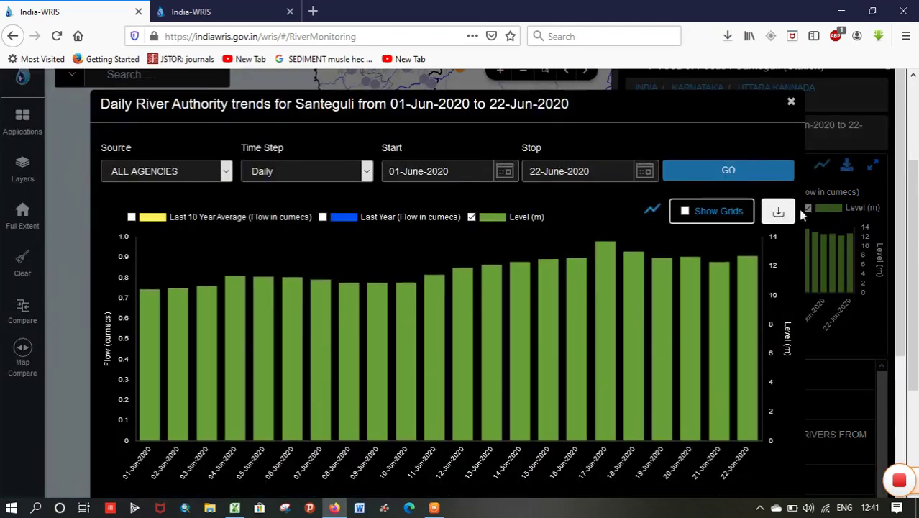
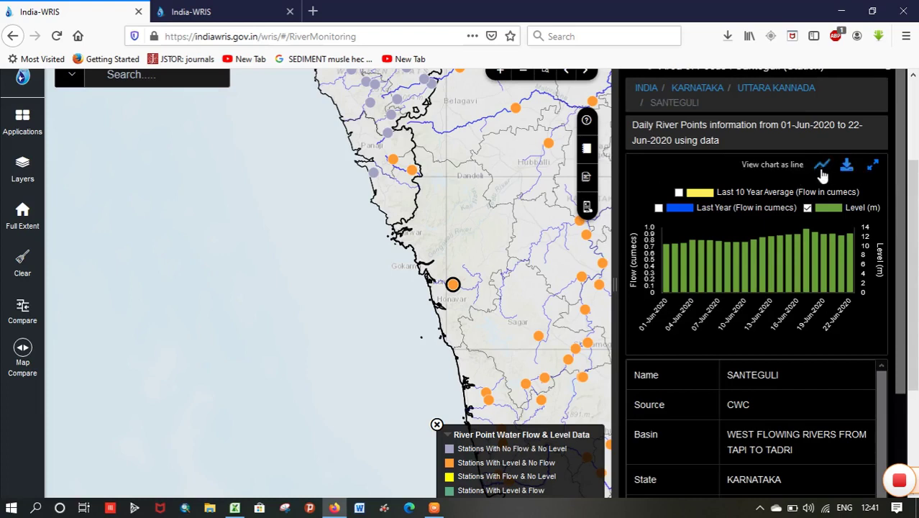
{"action": "left_click", "coordinate": [872, 165]}
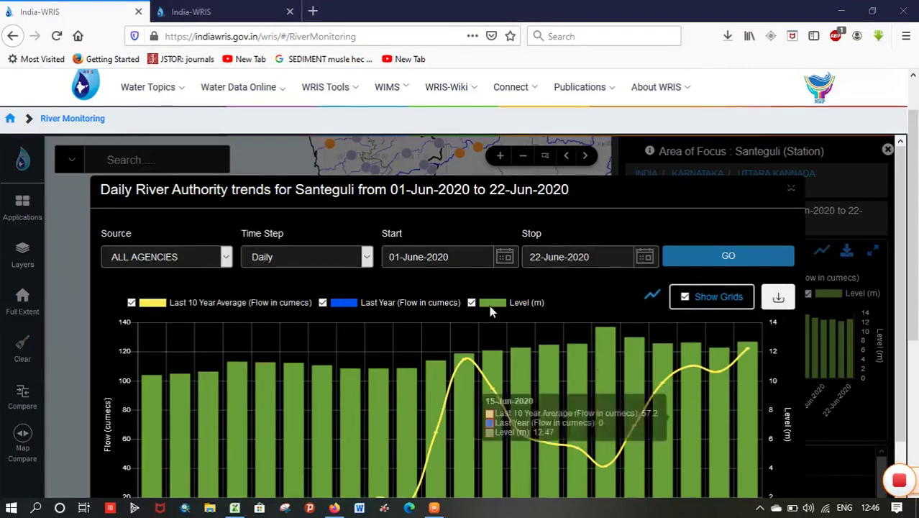
Step: Set the start date of the Santeguli river trends to 12-February-2014
{"action": "left_click", "coordinate": [505, 257]}
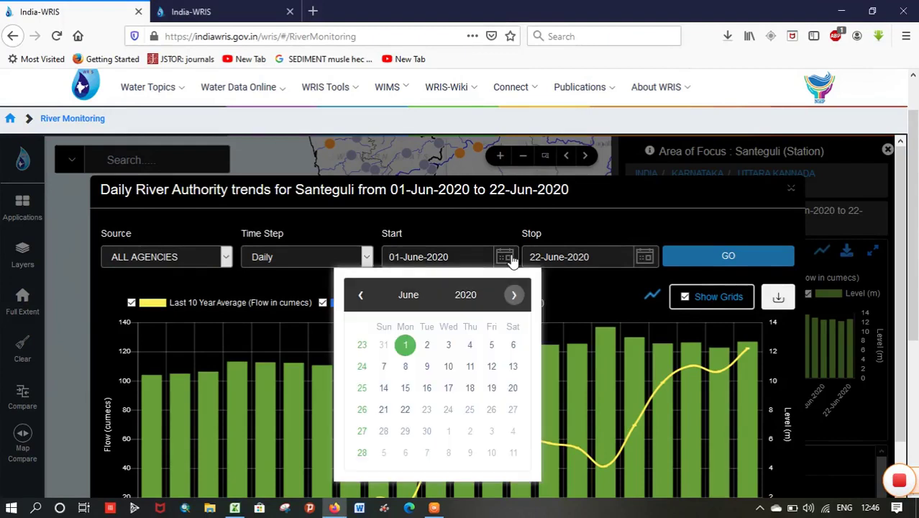
{"action": "left_click", "coordinate": [465, 297]}
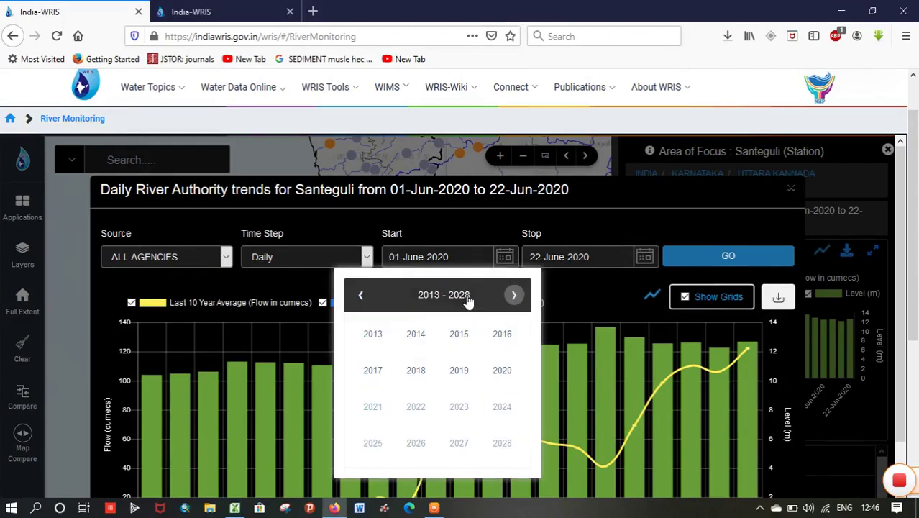
{"action": "left_click", "coordinate": [417, 337]}
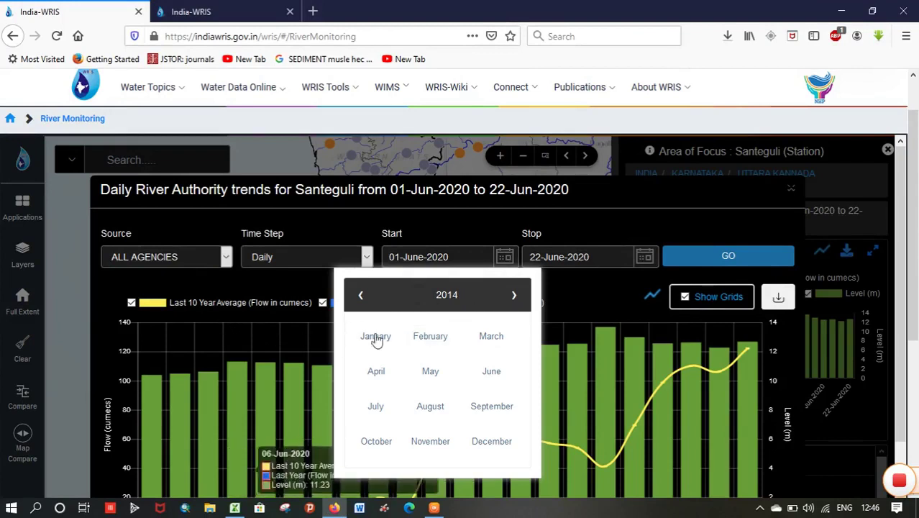
{"action": "left_click", "coordinate": [428, 344]}
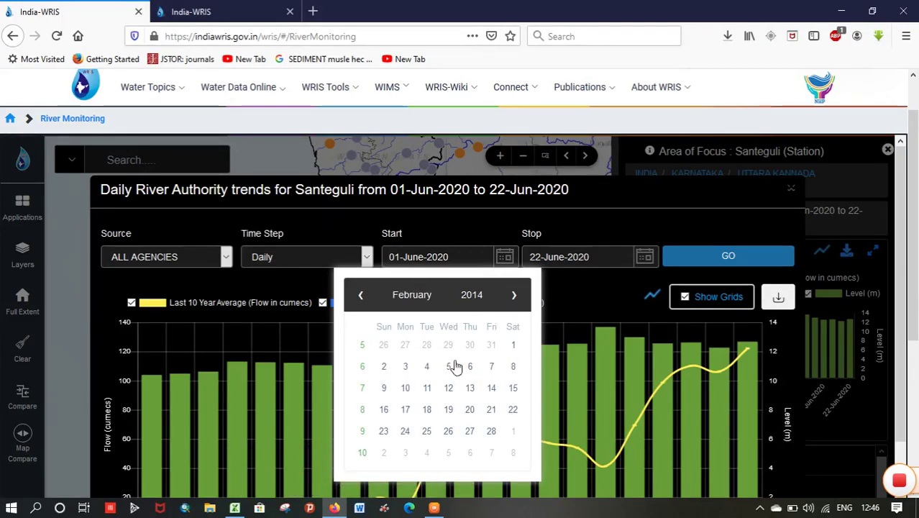
{"action": "left_click", "coordinate": [448, 392]}
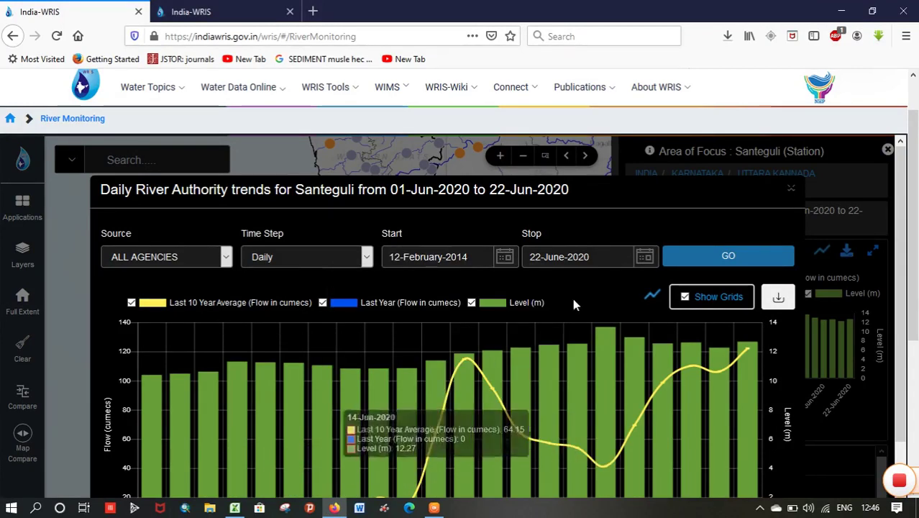
Step: Set the stop date of the Santeguli river trends to 09-May-2017 and update the daily chart
{"action": "left_click", "coordinate": [647, 260]}
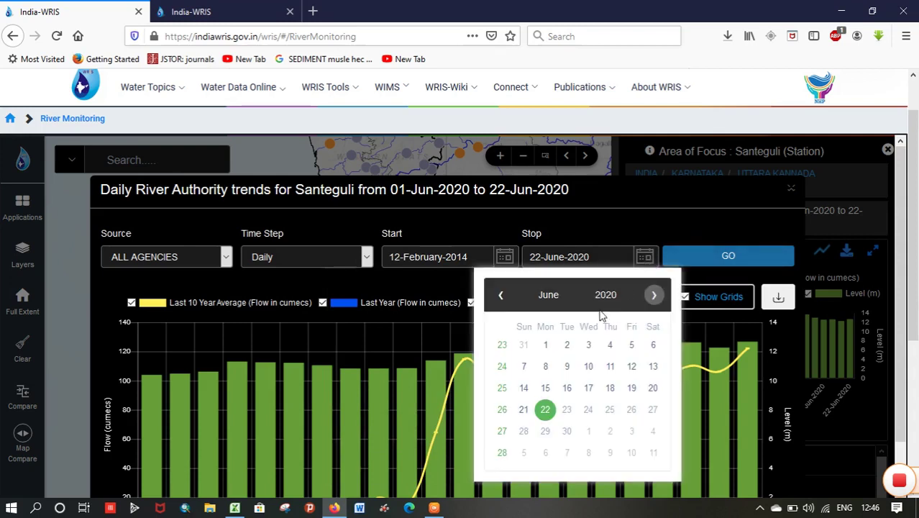
{"action": "left_click", "coordinate": [607, 292]}
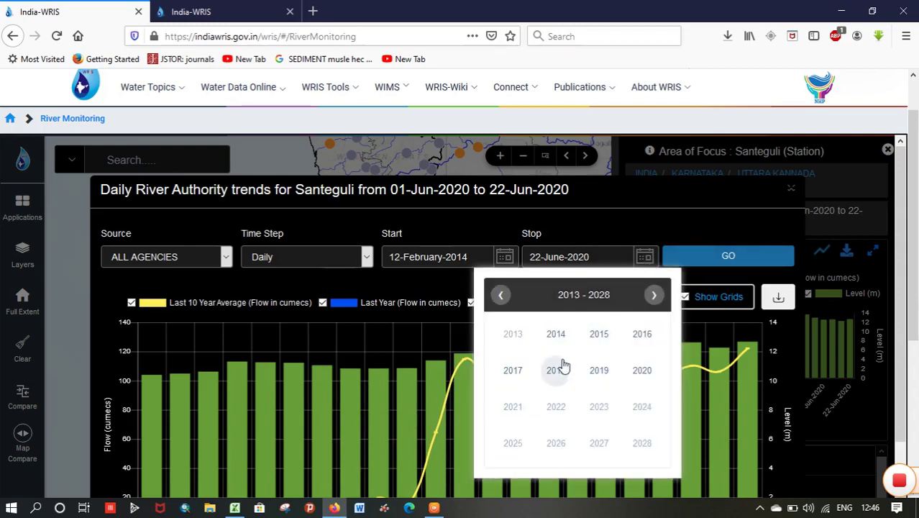
{"action": "left_click", "coordinate": [511, 371]}
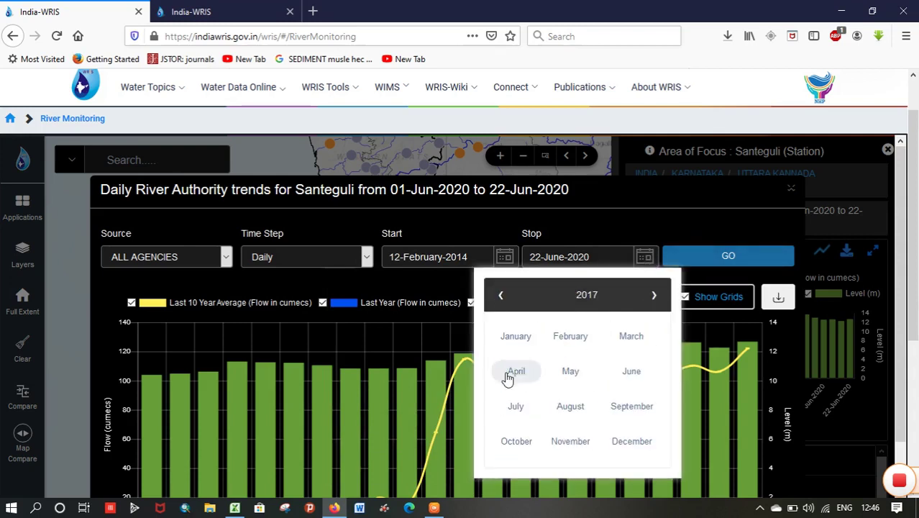
{"action": "left_click", "coordinate": [570, 374]}
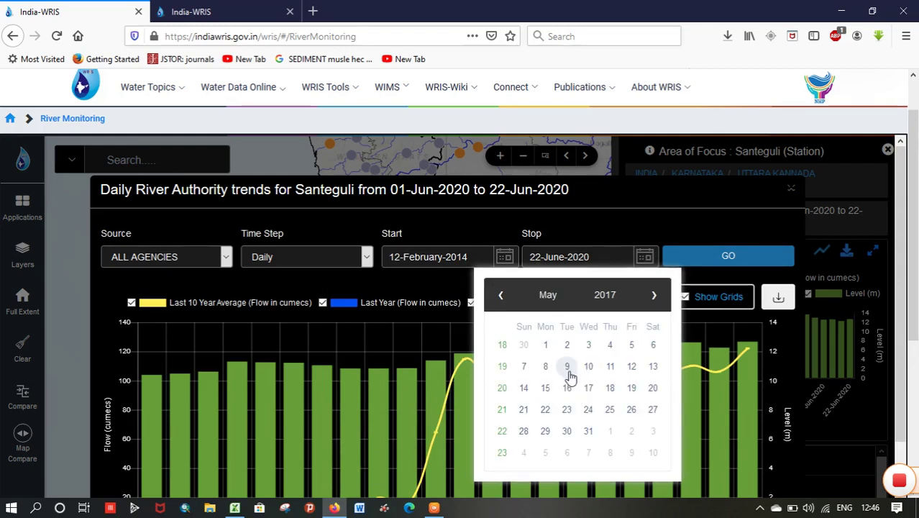
{"action": "left_click", "coordinate": [569, 371]}
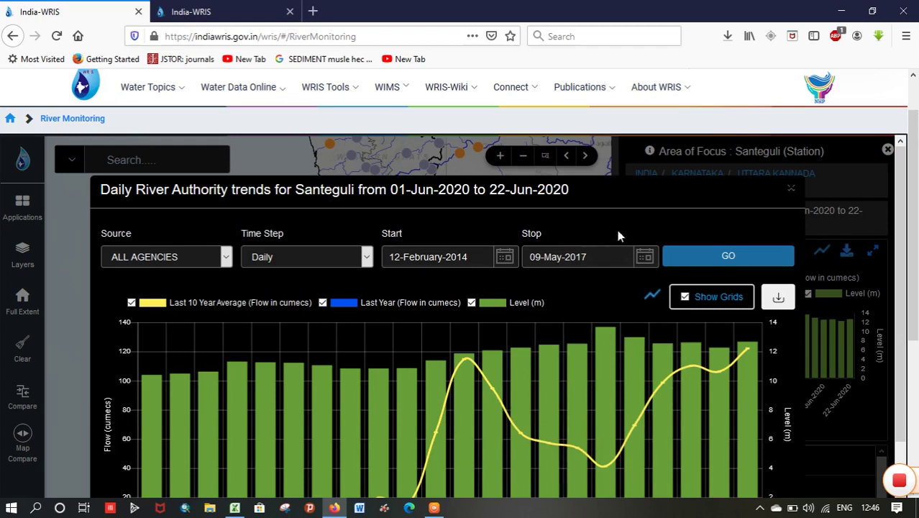
{"action": "left_click", "coordinate": [743, 266]}
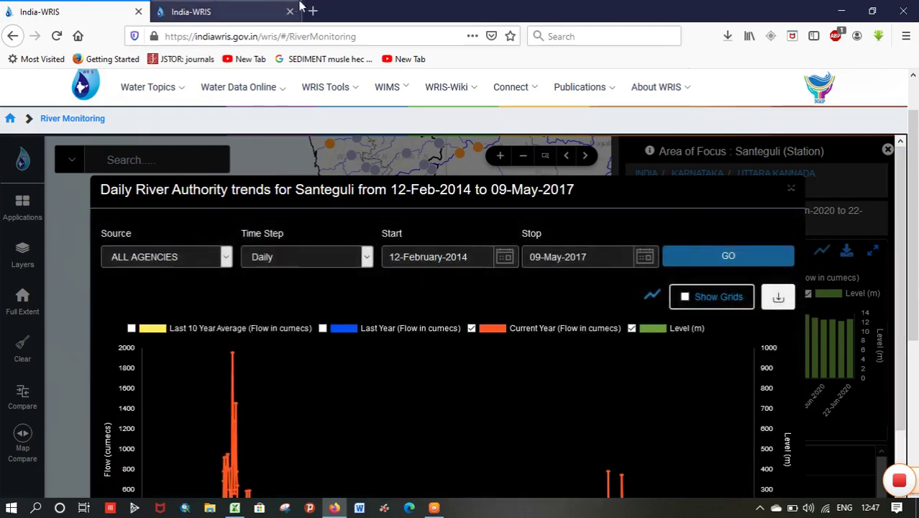
Step: Review the updated Santeguli flow chart and download its data as CSV
{"action": "left_click_drag", "start_coordinate": [899, 187], "coordinate": [916, 290]}
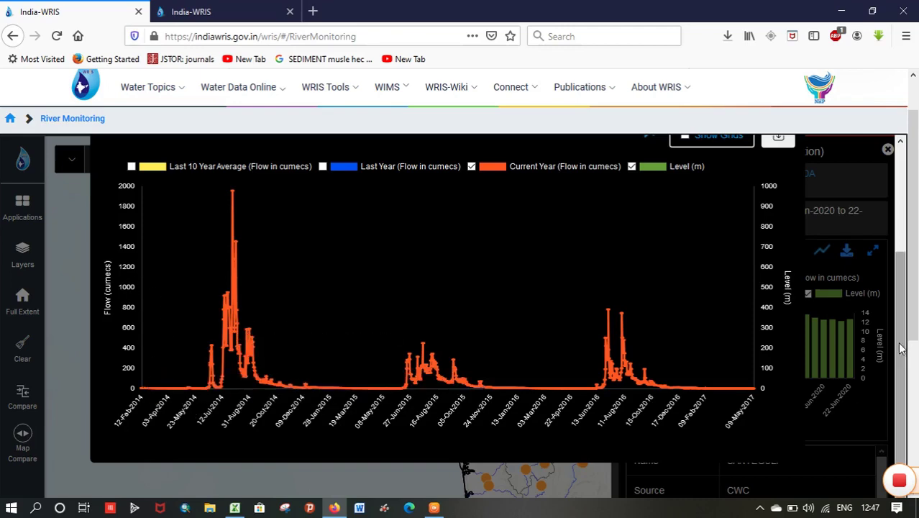
{"action": "left_click_drag", "start_coordinate": [900, 351], "coordinate": [896, 250]}
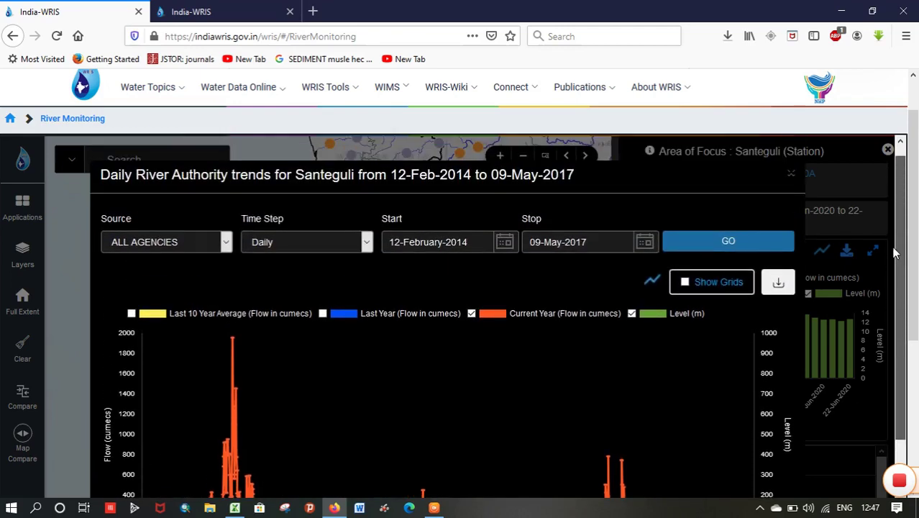
{"action": "left_click", "coordinate": [779, 285]}
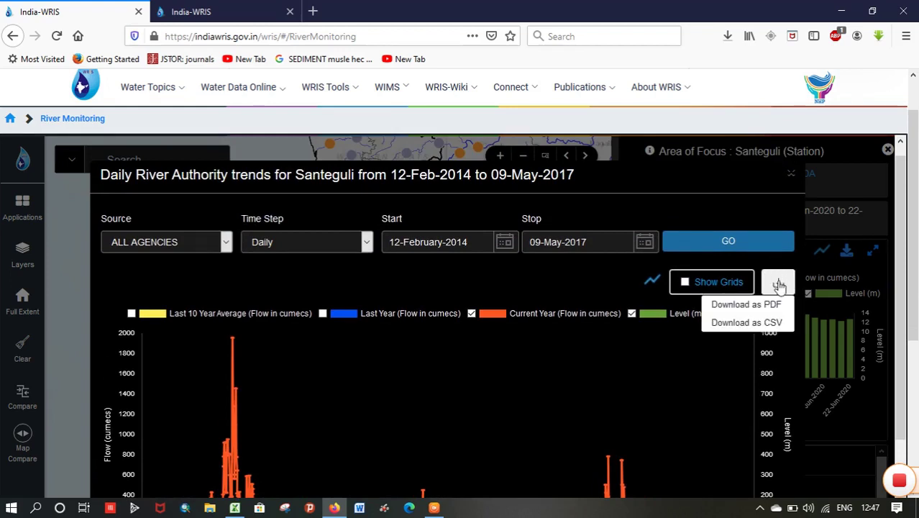
{"action": "left_click", "coordinate": [749, 328]}
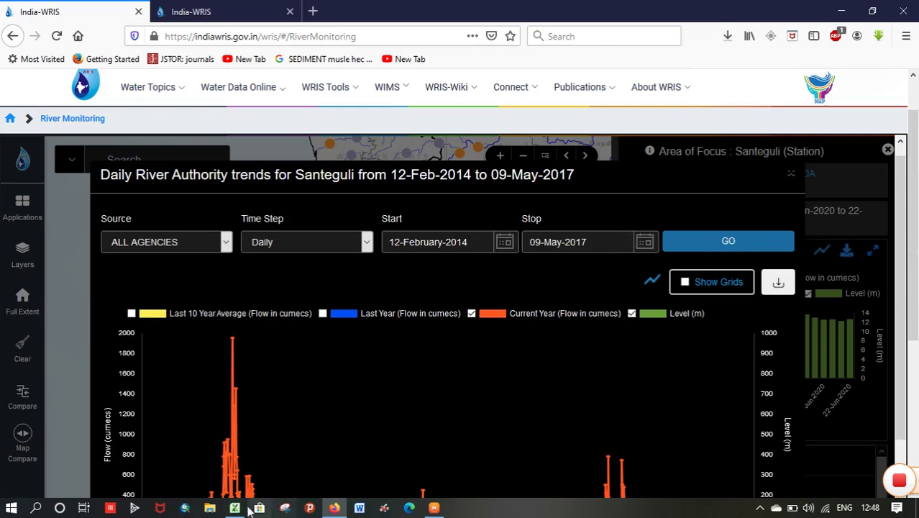
Step: Check the workbook open in Excel, and look up the newest CSV file in Firefox's download list
{"action": "mouse_move", "coordinate": [234, 508]}
{"action": "left_click", "coordinate": [228, 475]}
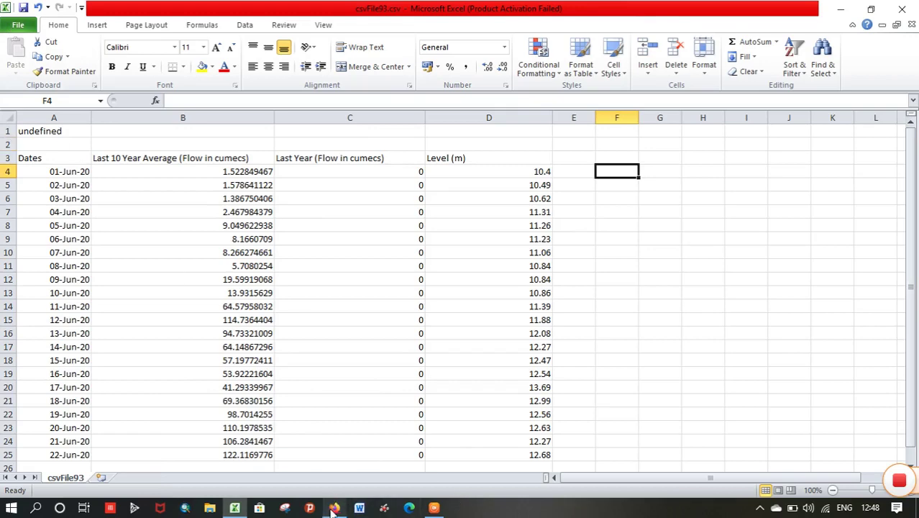
{"action": "mouse_move", "coordinate": [333, 509]}
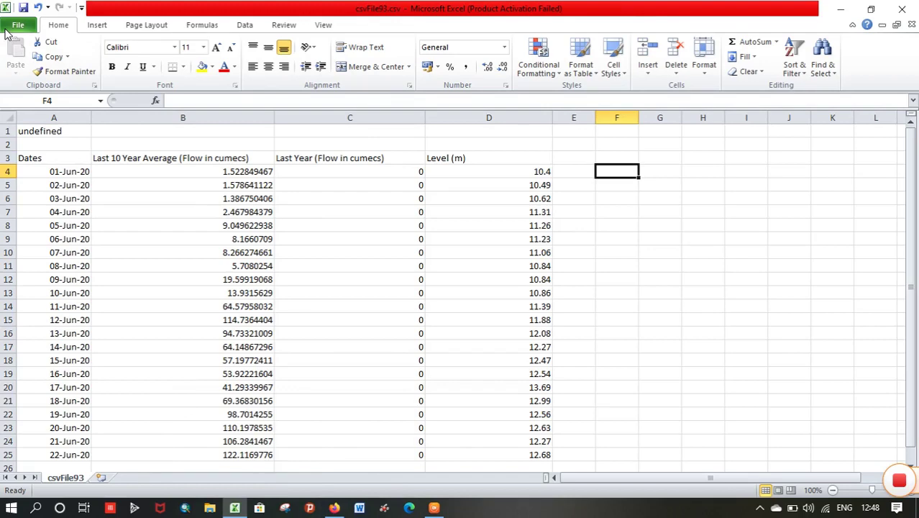
{"action": "key", "text": "alt+f"}
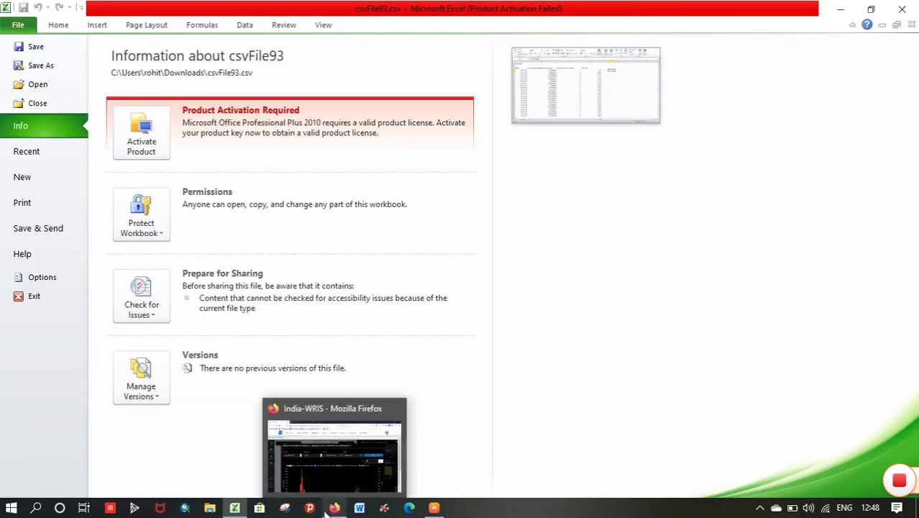
{"action": "left_click", "coordinate": [325, 475]}
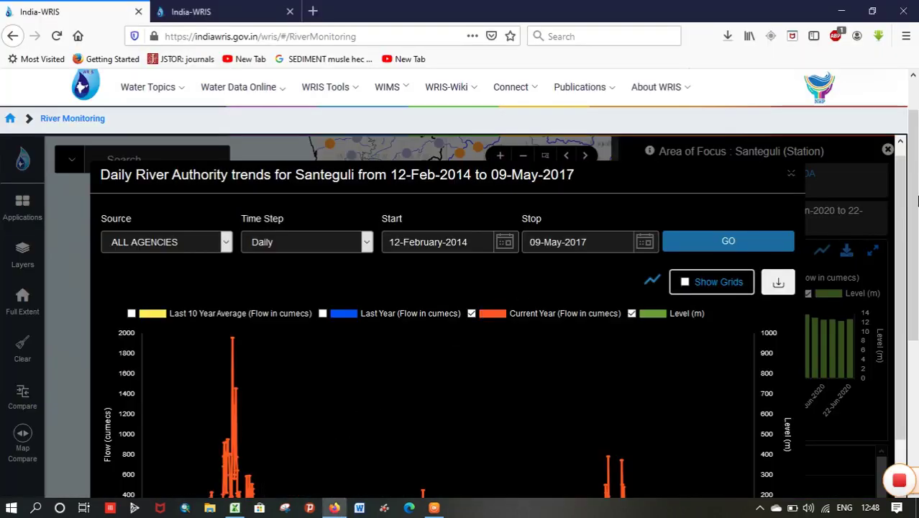
{"action": "left_click", "coordinate": [726, 36]}
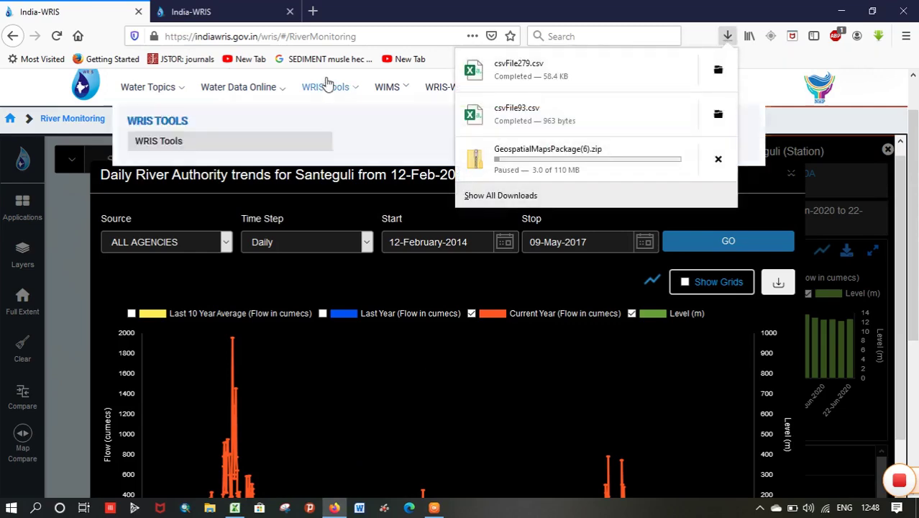
{"action": "left_click", "coordinate": [727, 36]}
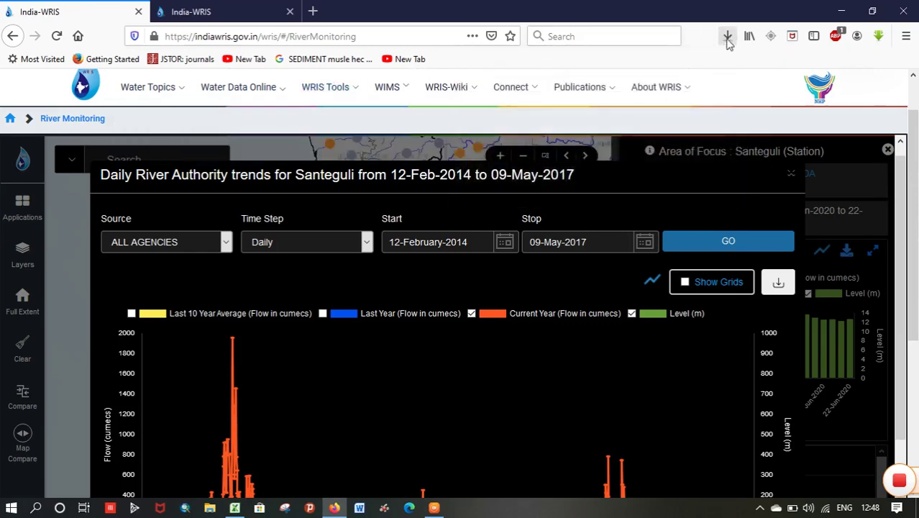
Step: Switch to Excel and open the downloaded csvFile279.csv from the recent files
{"action": "left_click", "coordinate": [236, 508]}
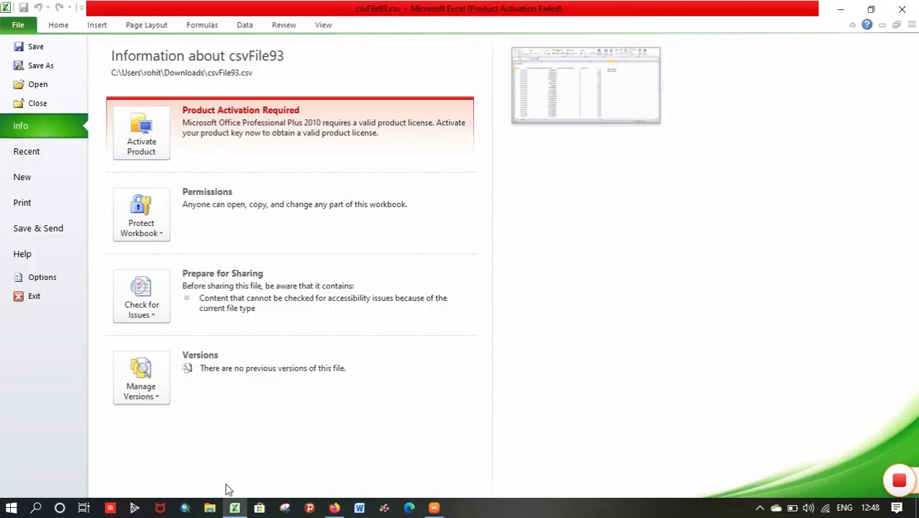
{"action": "left_click", "coordinate": [39, 85]}
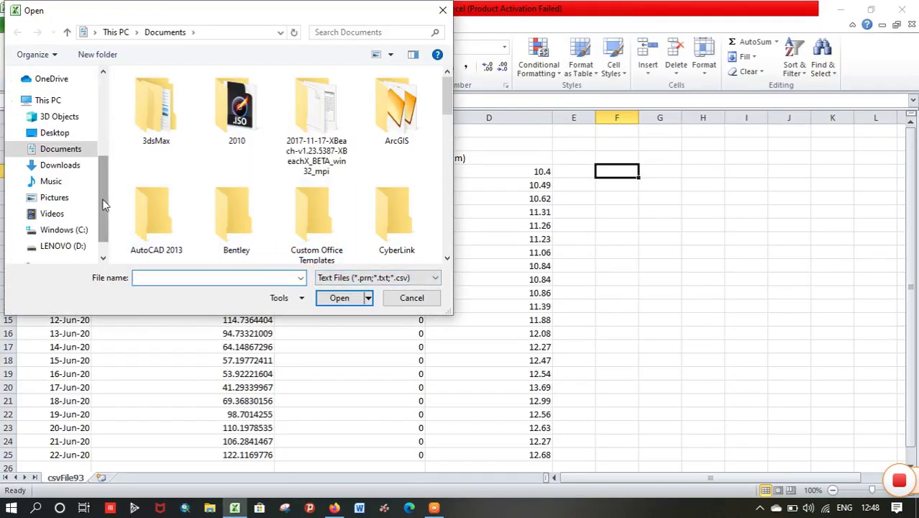
{"action": "left_click", "coordinate": [78, 86]}
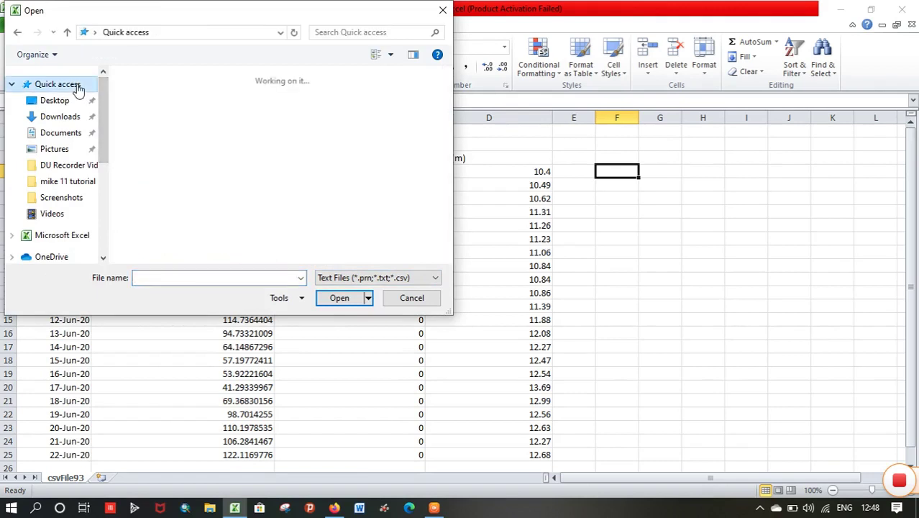
{"action": "scroll", "coordinate": [451, 139], "scroll_direction": "down", "scroll_amount": 3}
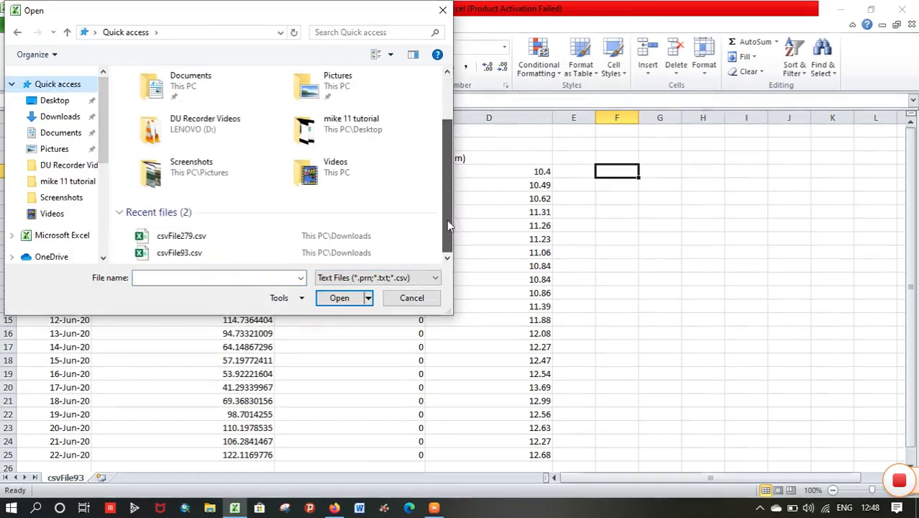
{"action": "left_click", "coordinate": [304, 236]}
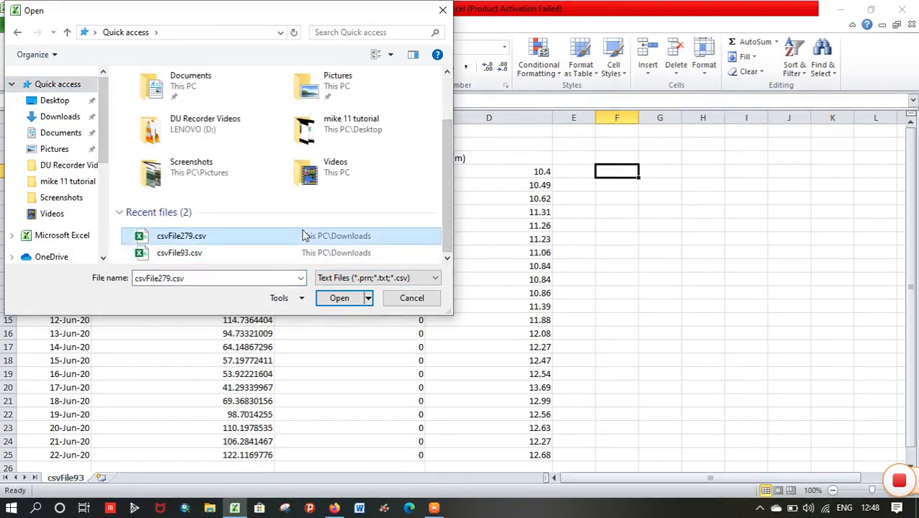
{"action": "left_click", "coordinate": [343, 298]}
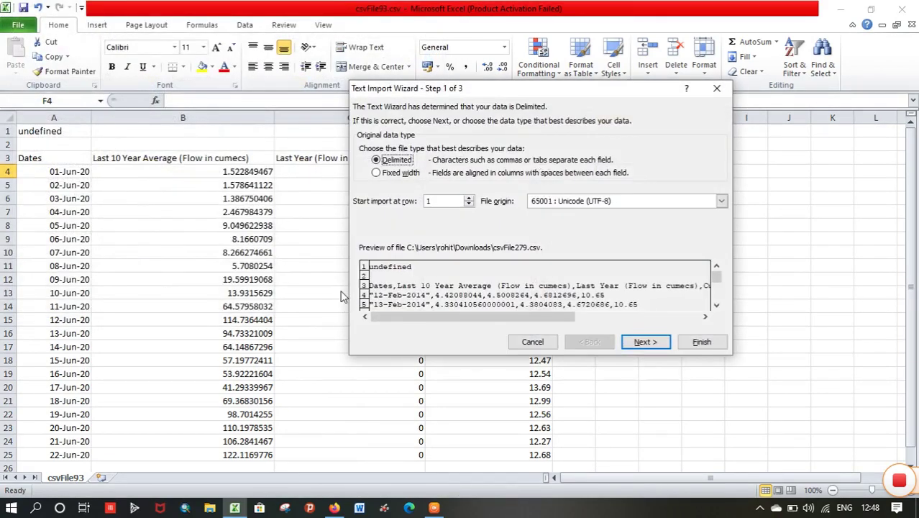
Step: Import the text file as delimited data, adding comma as a delimiter
{"action": "left_click", "coordinate": [646, 342]}
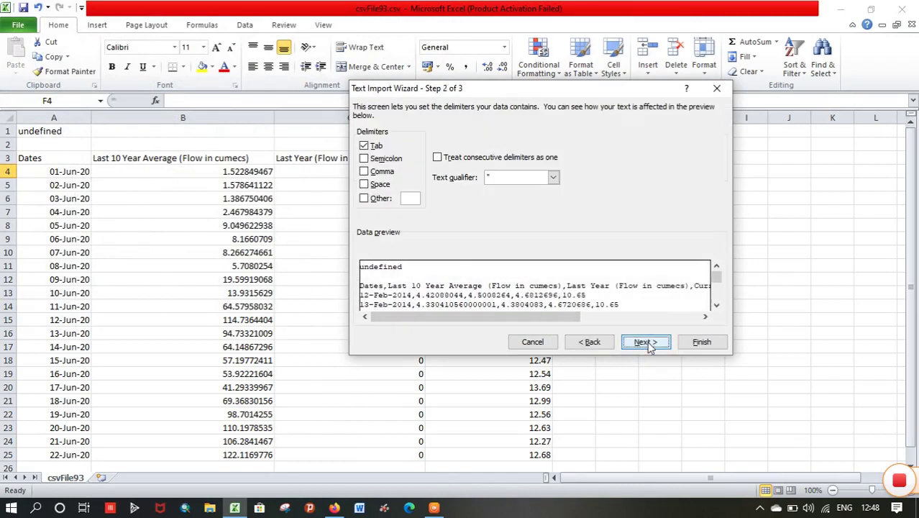
{"action": "left_click", "coordinate": [364, 172]}
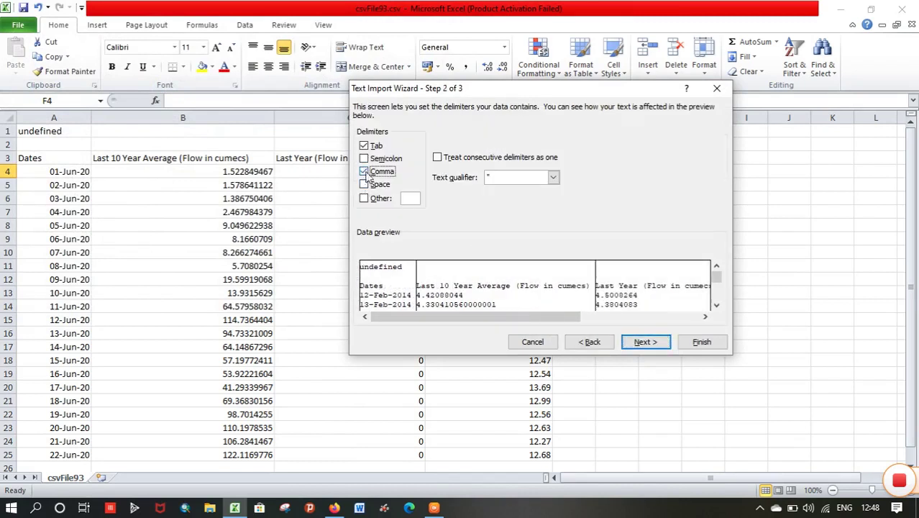
{"action": "left_click", "coordinate": [646, 342]}
{"action": "left_click", "coordinate": [692, 341]}
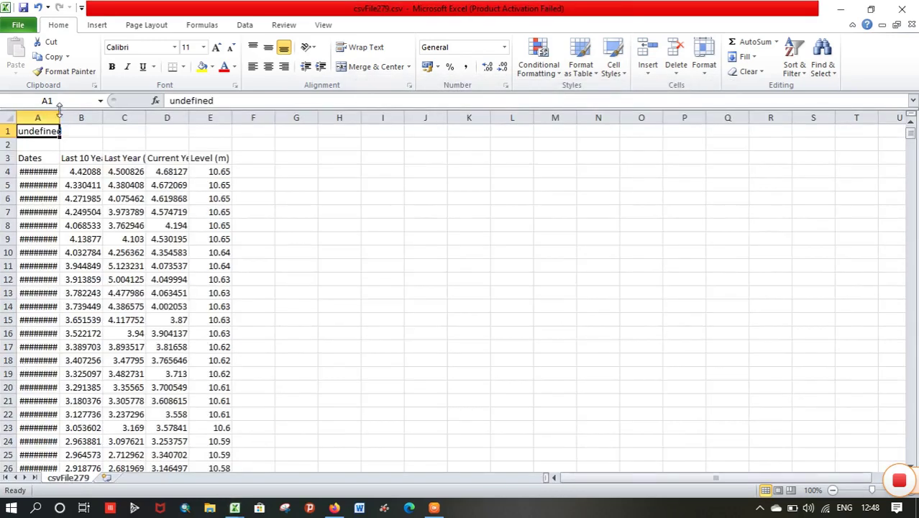
Step: Widen the date, flow and level columns A to E so their dates and headings are readable
{"action": "left_click_drag", "start_coordinate": [60, 110], "coordinate": [515, 118]}
{"action": "left_click_drag", "start_coordinate": [408, 118], "coordinate": [461, 117]}
{"action": "left_click_drag", "start_coordinate": [312, 122], "coordinate": [376, 117]}
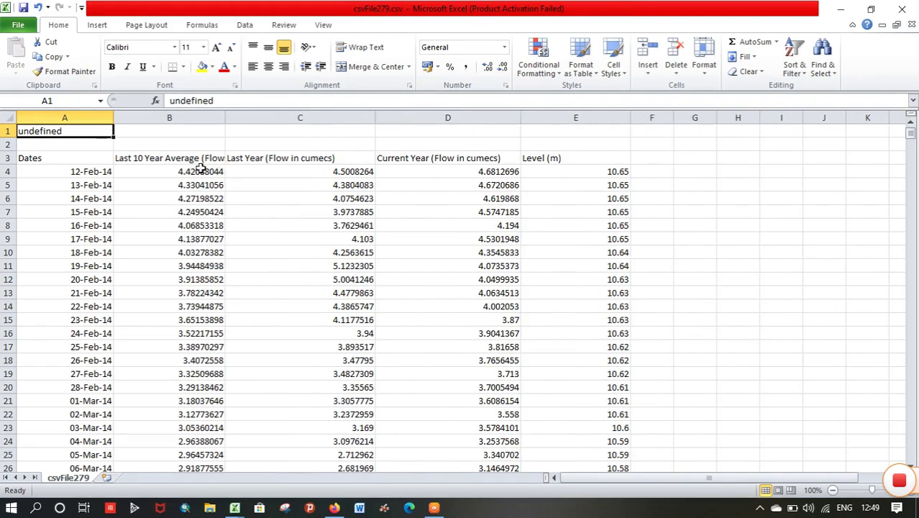
Step: Examine the current-year, last-year and 10-year-average flow columns and the level column of the imported data
{"action": "left_click_drag", "start_coordinate": [427, 155], "coordinate": [457, 454]}
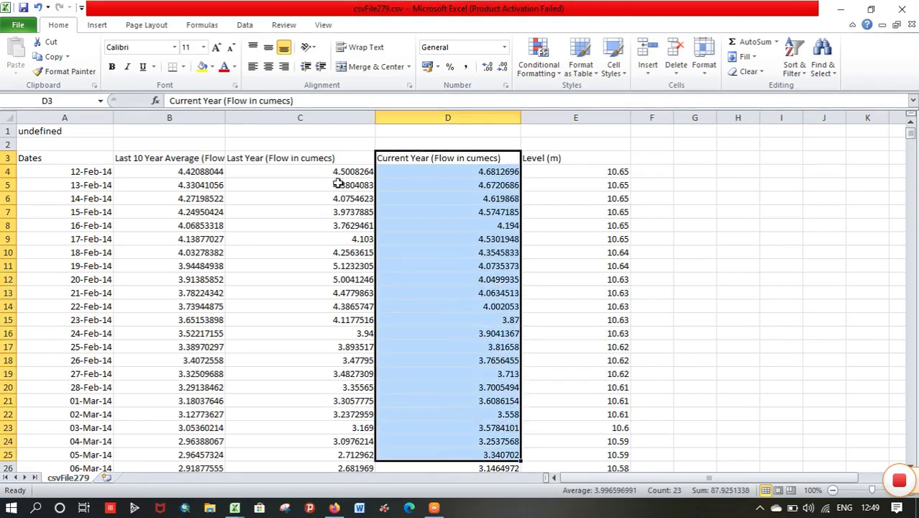
{"action": "left_click_drag", "start_coordinate": [328, 164], "coordinate": [337, 308]}
{"action": "left_click_drag", "start_coordinate": [166, 159], "coordinate": [169, 320]}
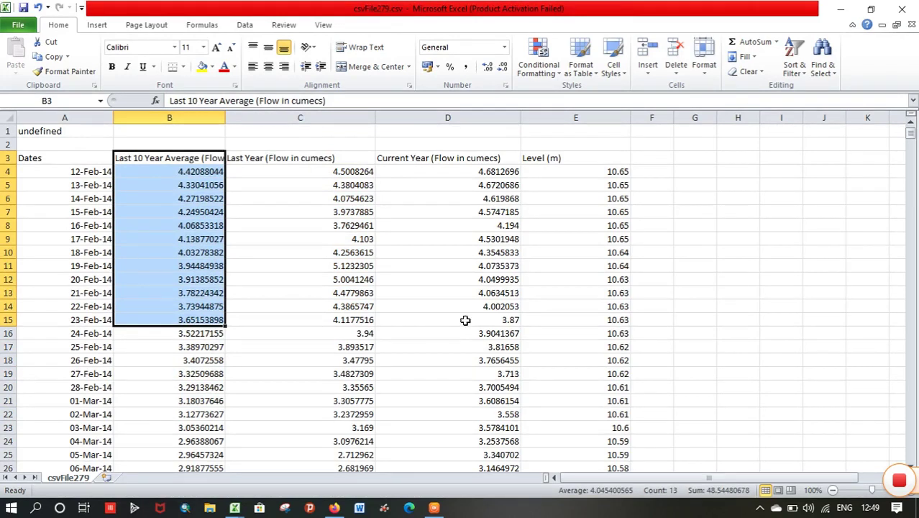
{"action": "left_click_drag", "start_coordinate": [476, 176], "coordinate": [617, 288]}
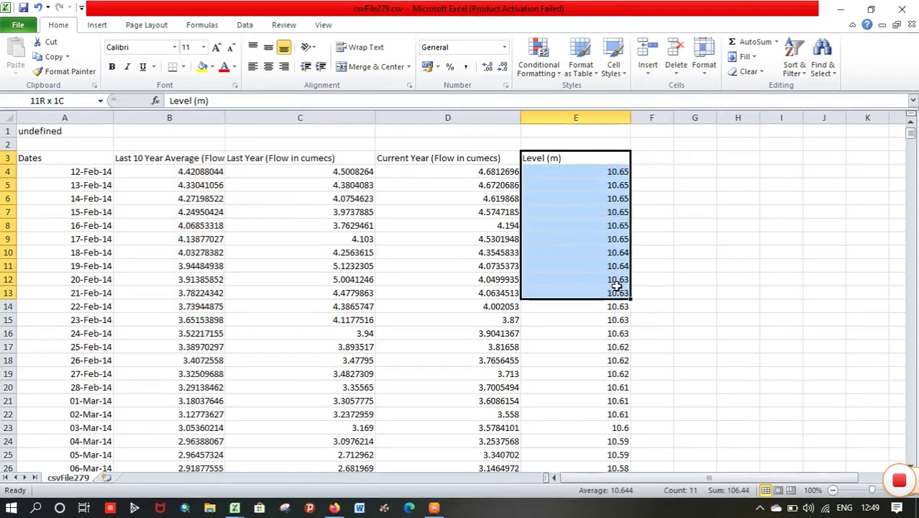